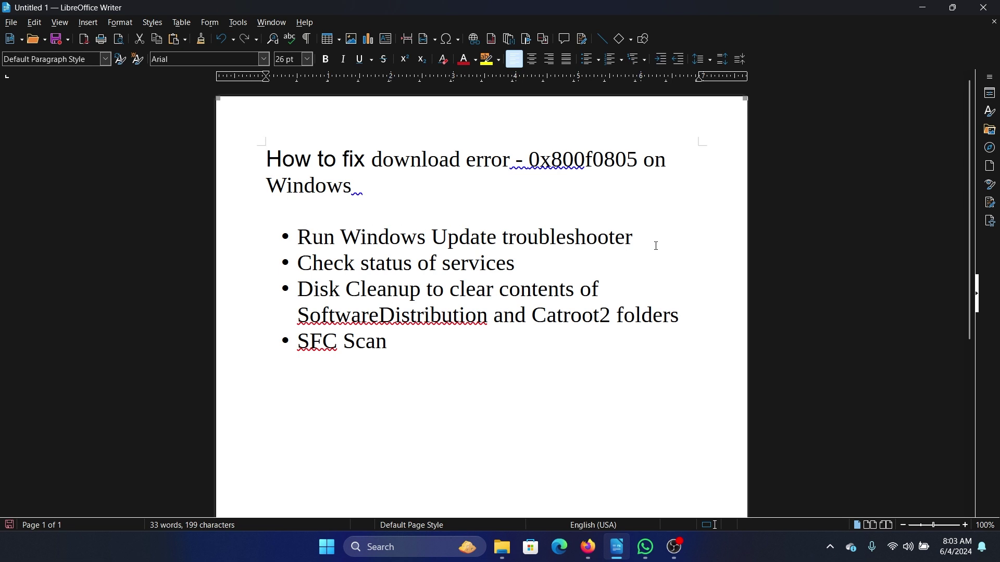
Run the Windows Update troubleshooter from Settings' Other troubleshooters list, then close it.
right_click(327, 546)
click(334, 405)
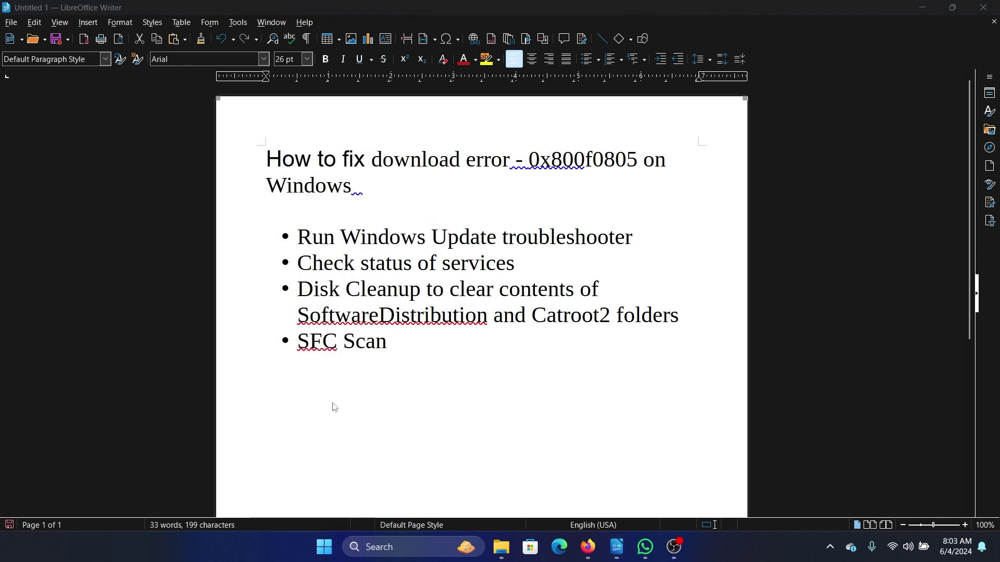
click(173, 165)
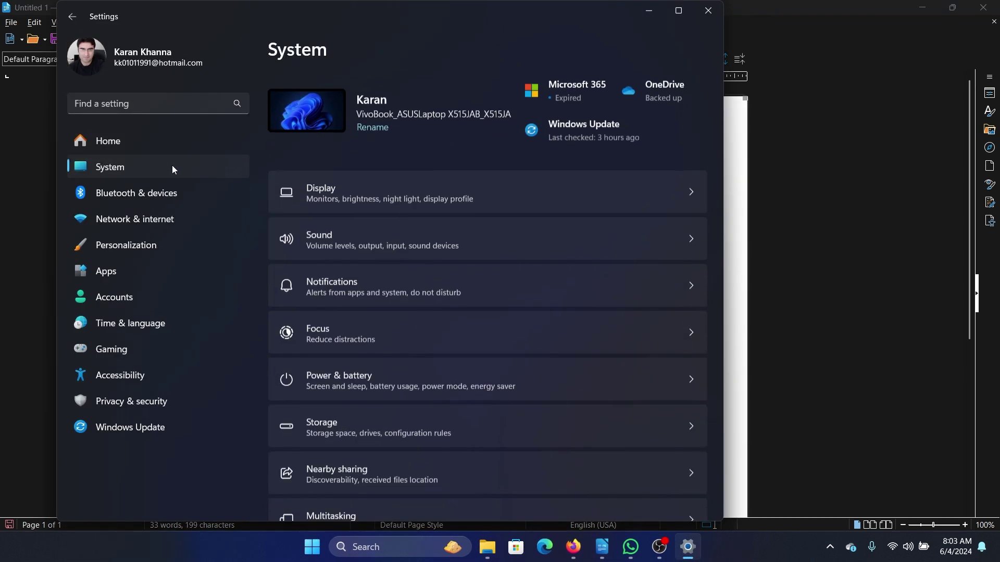
scroll(504, 301, down, 5)
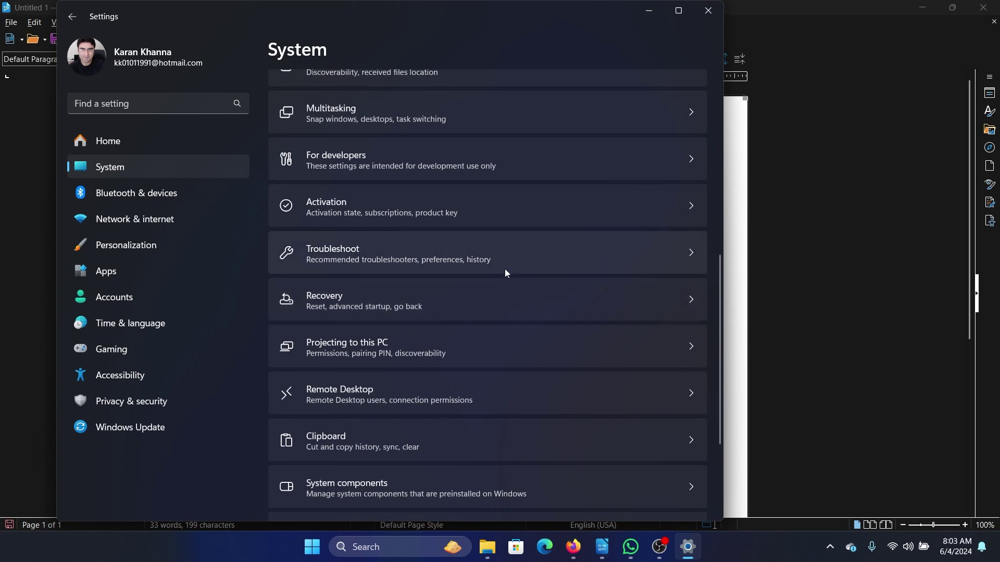
click(505, 269)
click(503, 288)
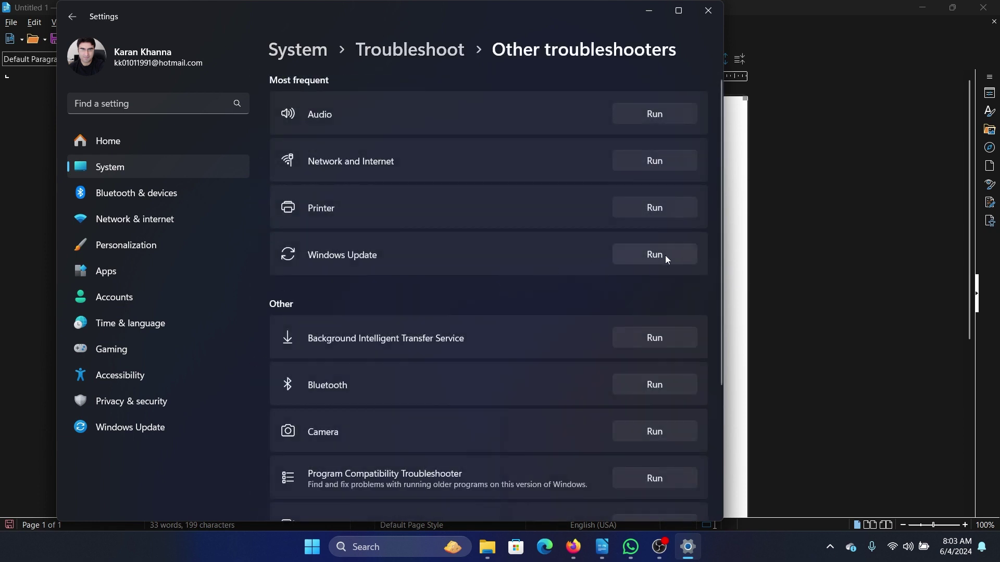
click(664, 256)
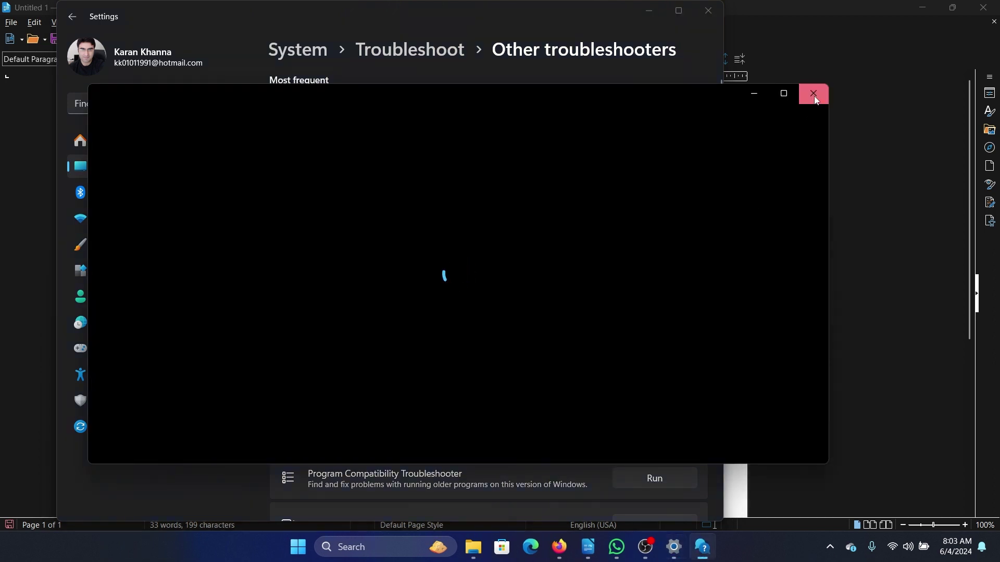
click(813, 95)
Close Settings, highlight the 'Check status of services' step, and open Services via search.
click(707, 11)
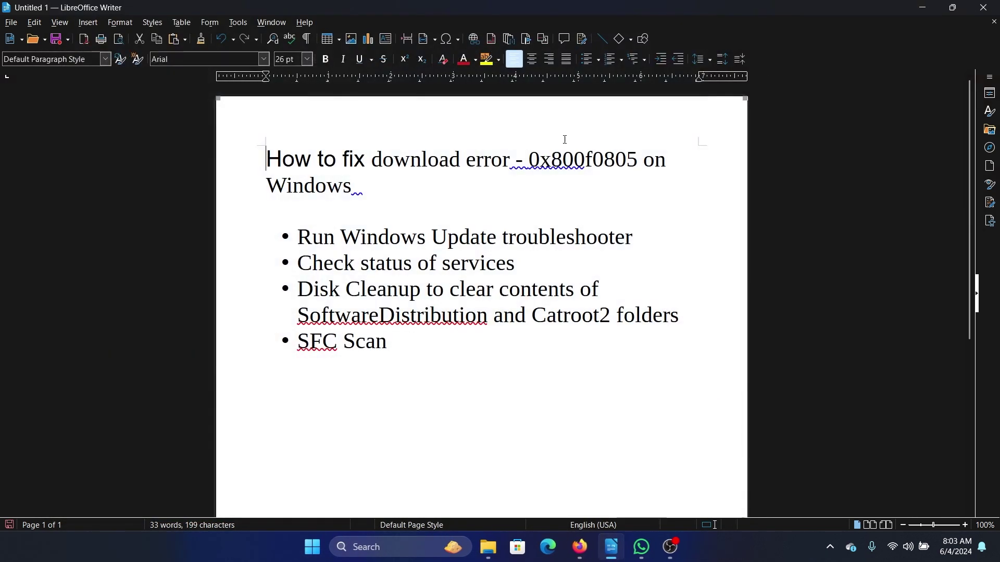
drag(298, 264, 522, 266)
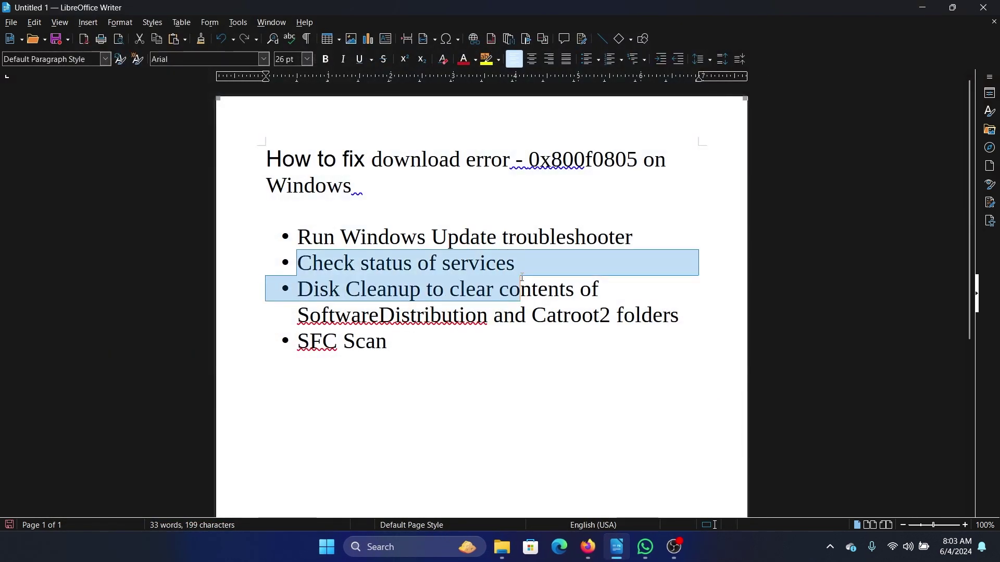
click(422, 546)
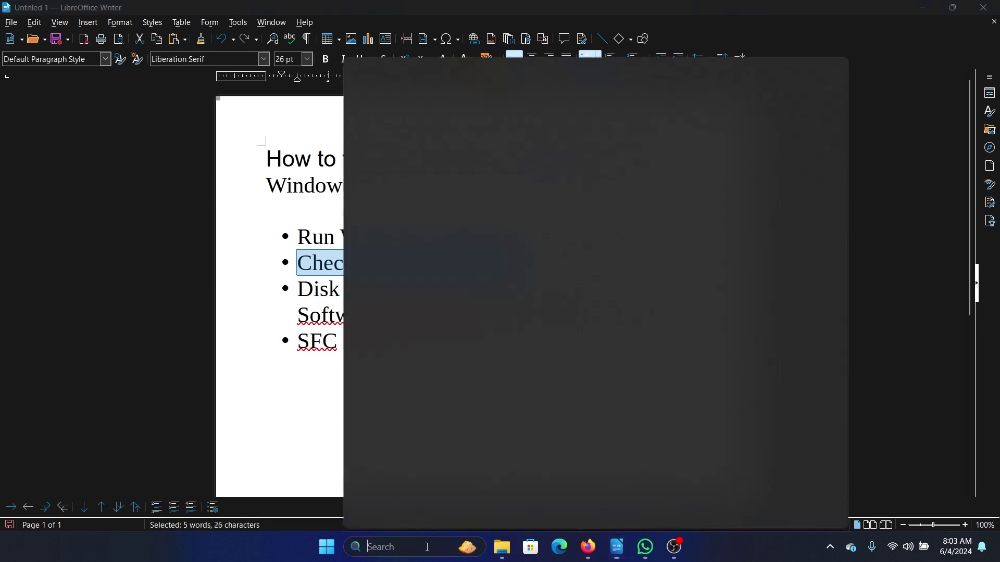
text(system Configurationservices)
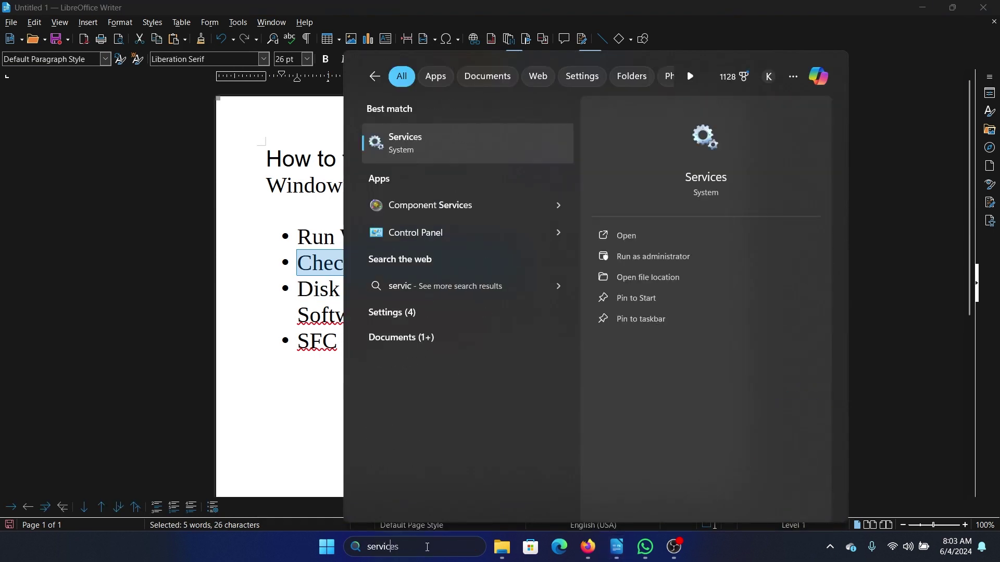
click(449, 139)
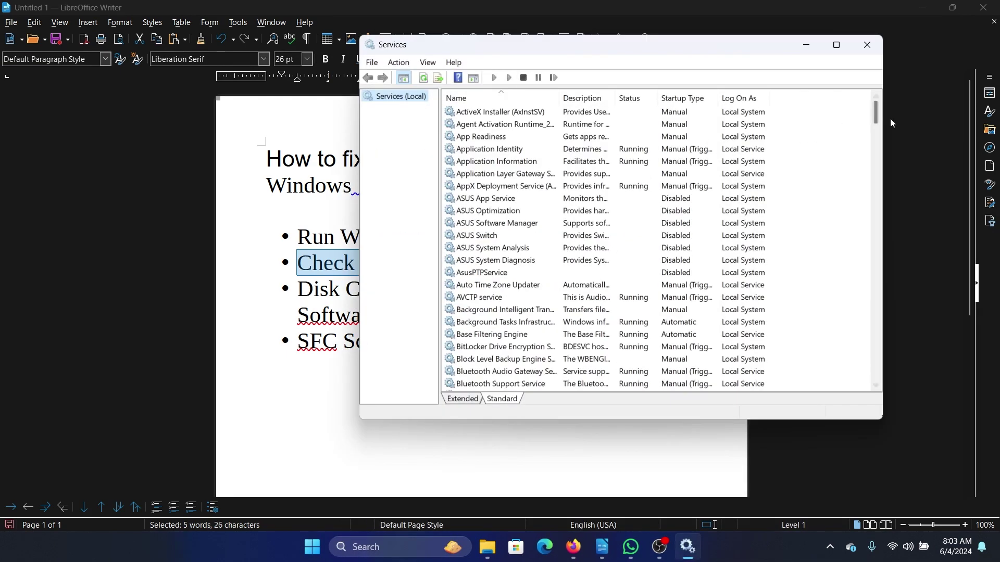
drag(876, 111, 873, 377)
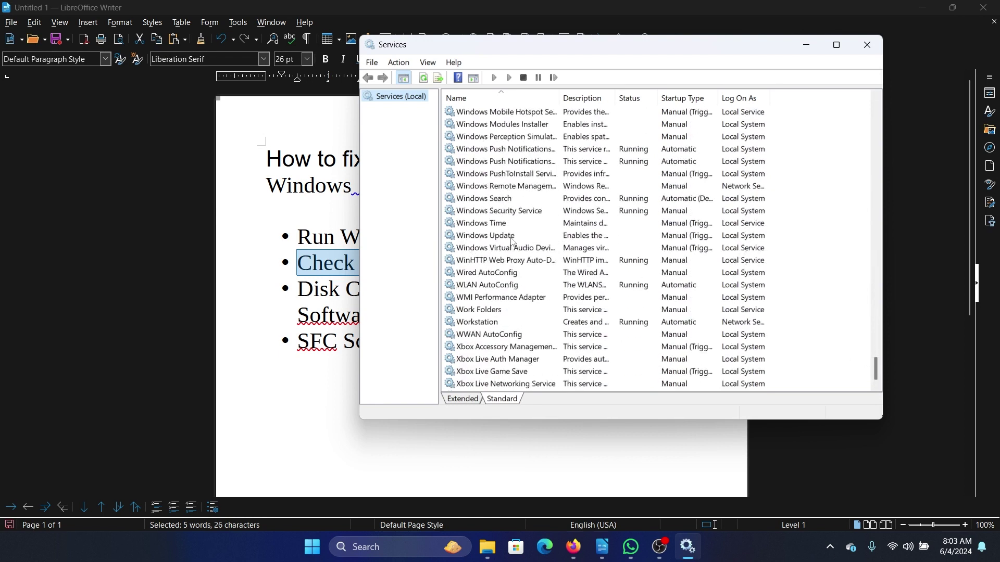
Start the Windows Update service from its right-click menu.
right_click(484, 235)
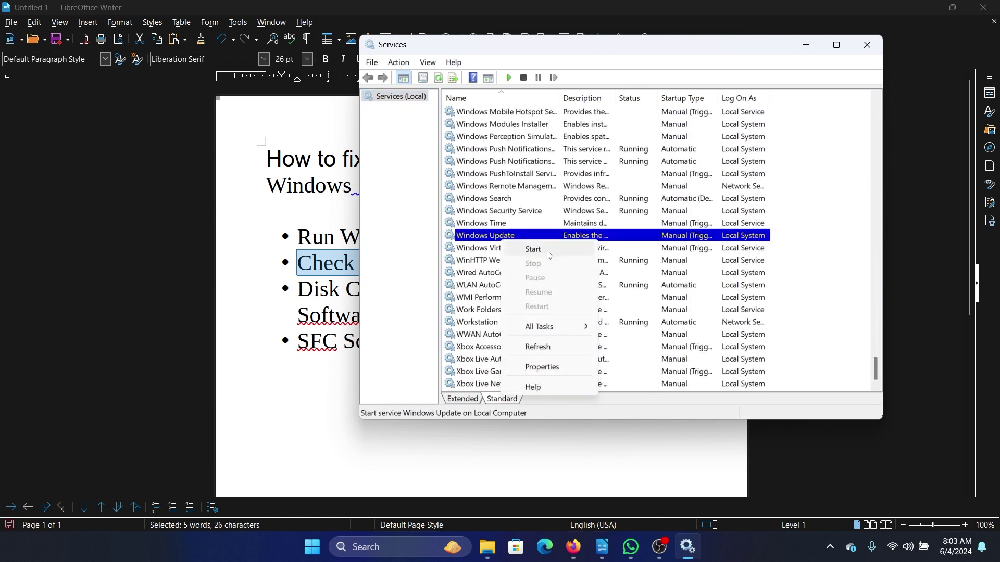
click(547, 249)
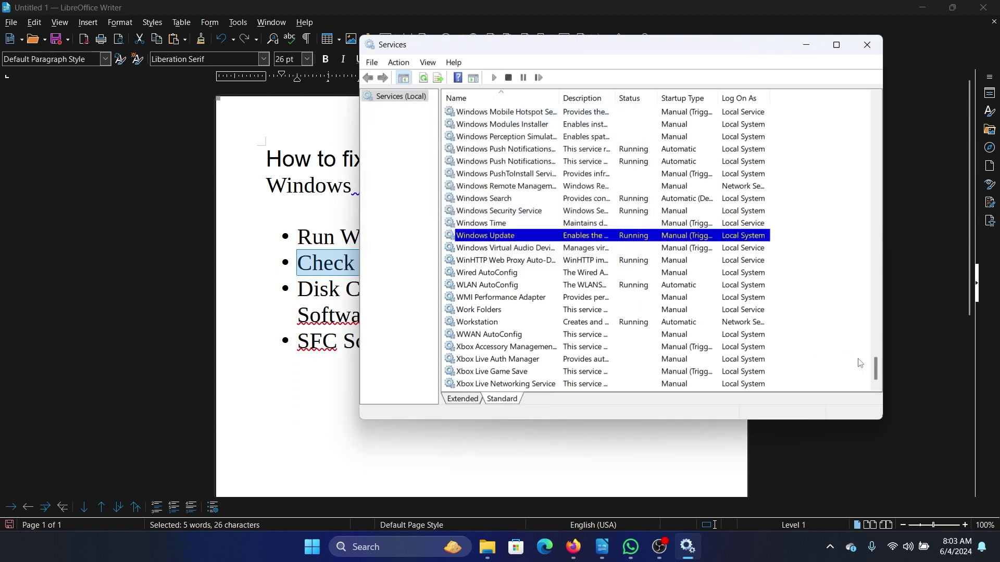
mouse_move(875, 367)
mouse_down()
mouse_move(888, 104)
mouse_move(891, 124)
mouse_up()
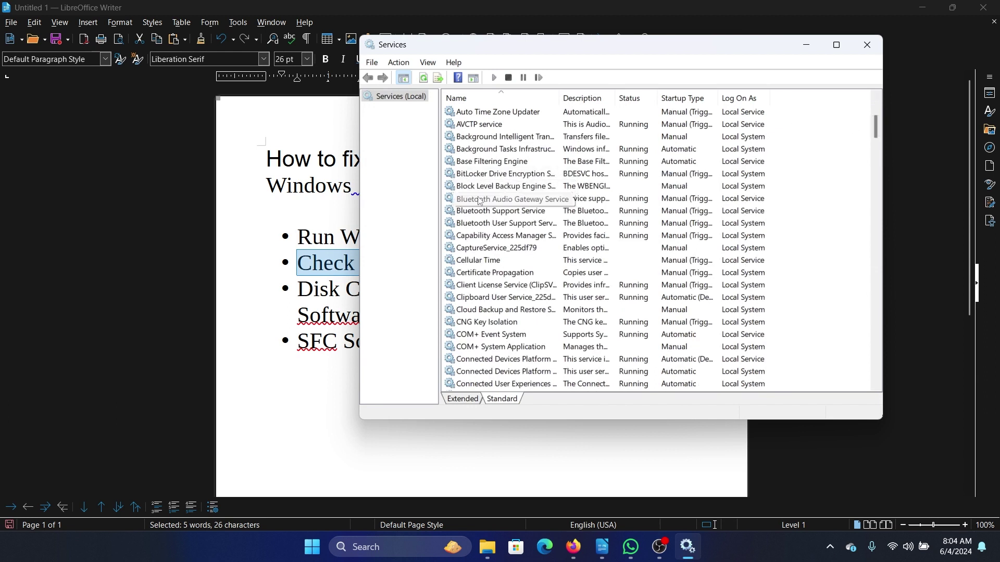
Start the Background Intelligent Transfer Service.
click(489, 137)
right_click(490, 137)
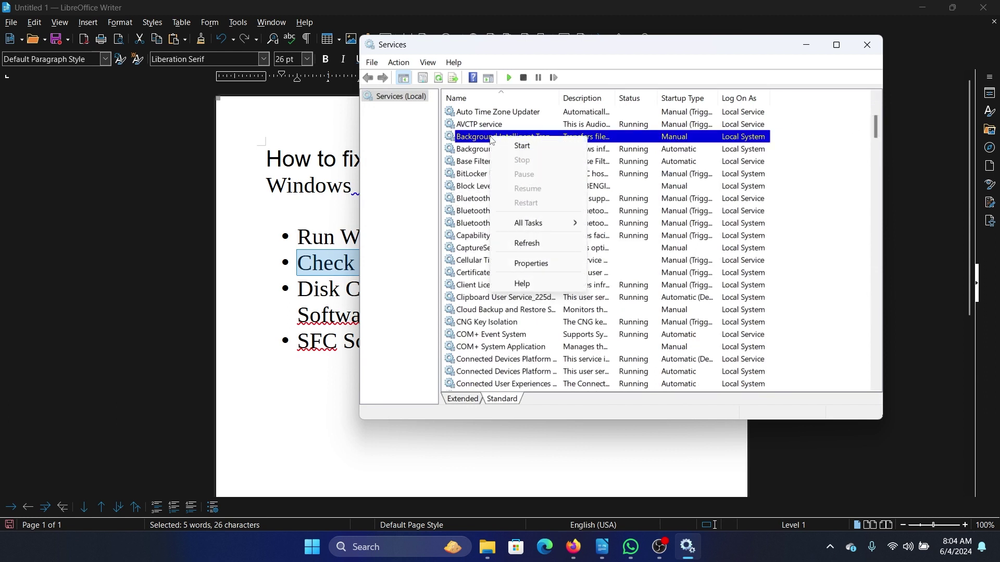
click(524, 145)
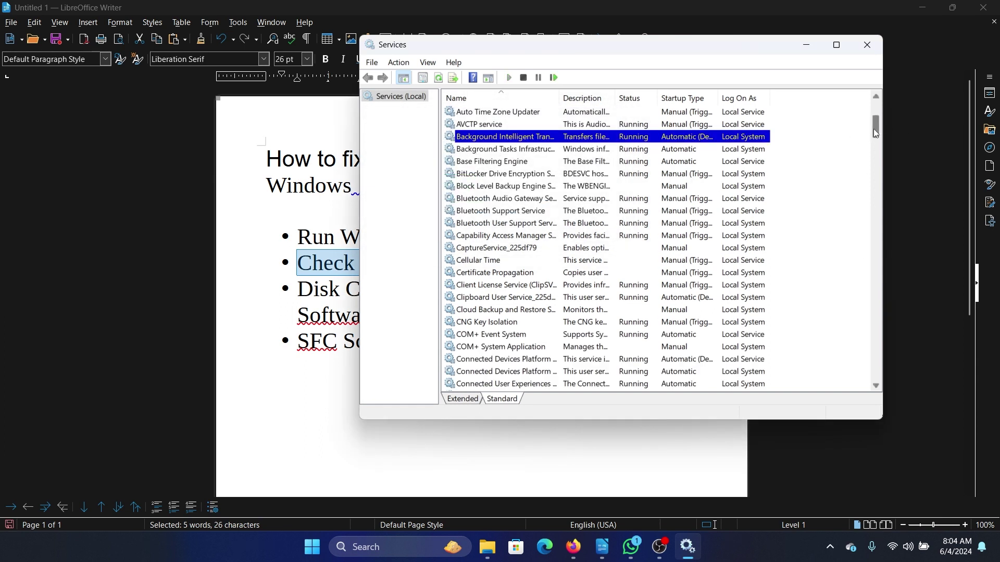
drag(875, 131, 876, 145)
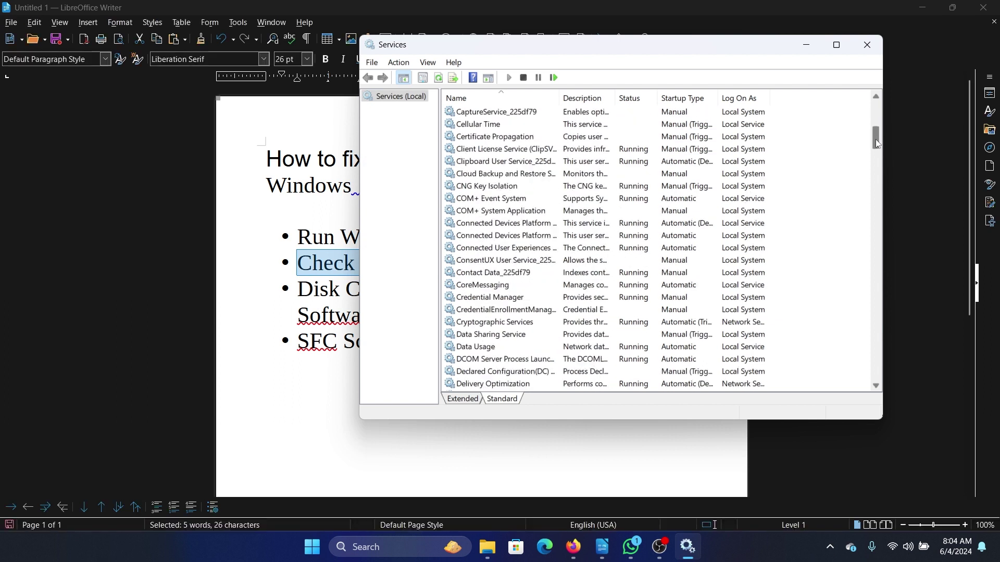
Restart Cryptographic Services and its dependent services, then return to the fix document.
right_click(508, 297)
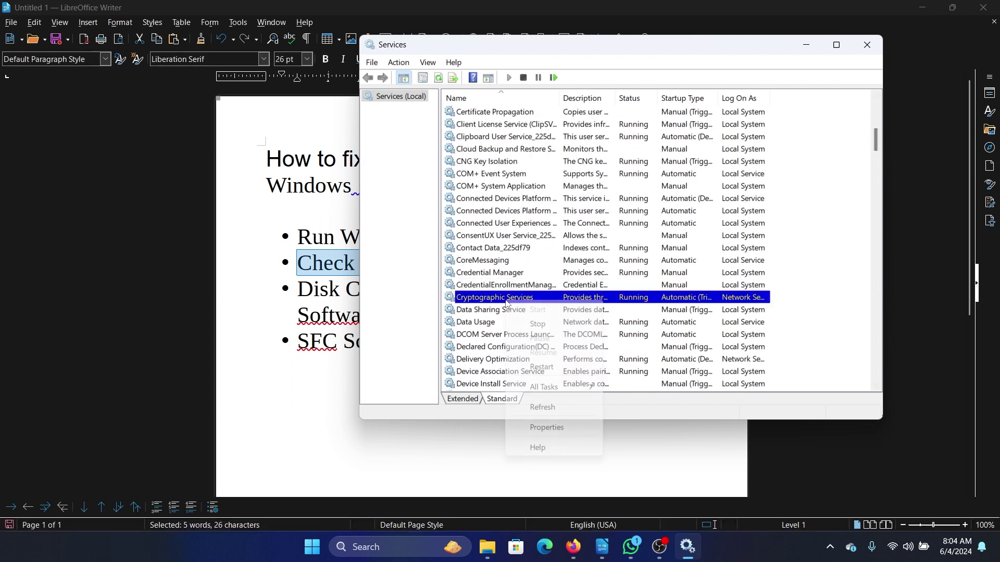
click(551, 368)
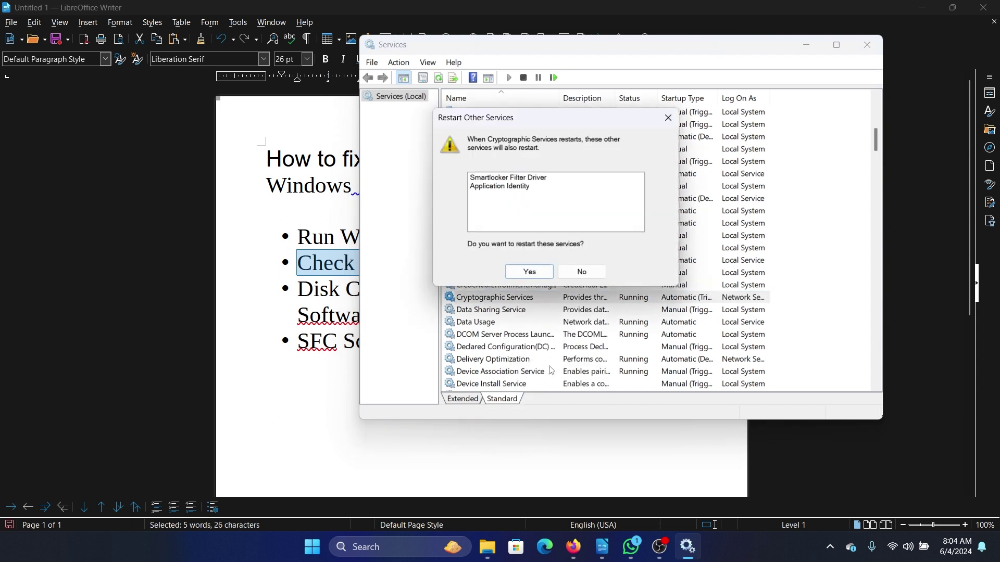
click(530, 272)
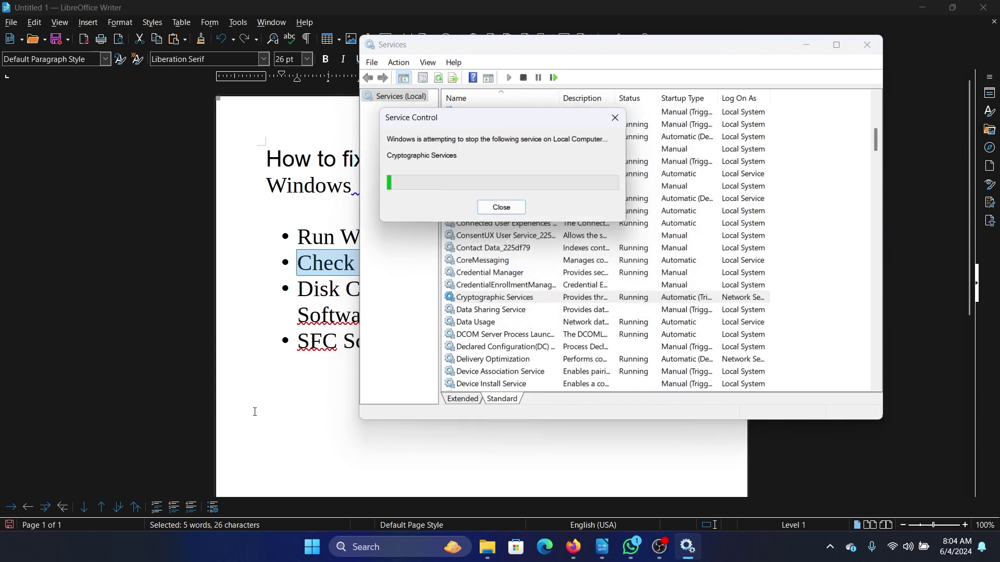
click(300, 371)
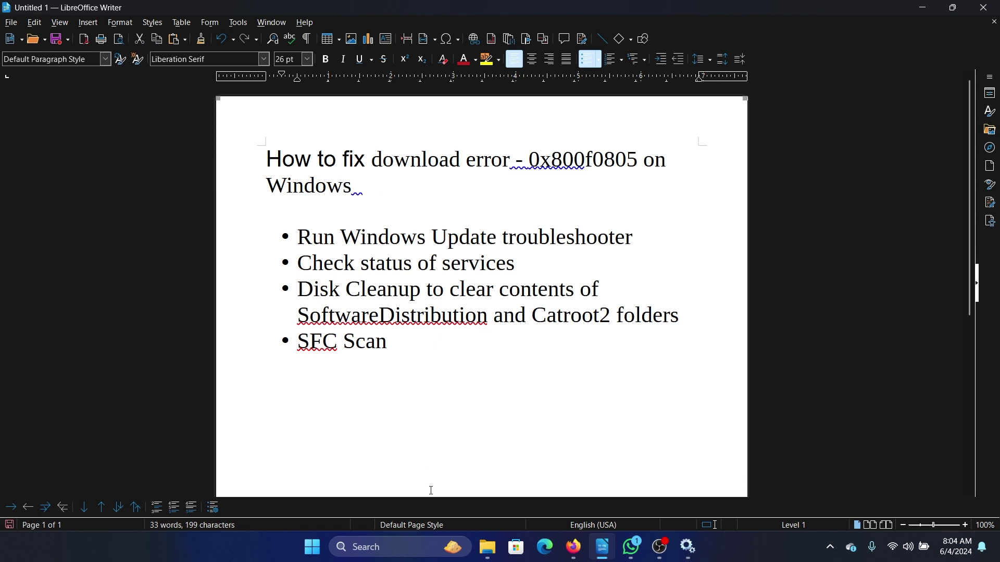
Run Disk Cleanup on OS (C:), including shader cache, delivery optimization and temporary files.
click(422, 547)
text(disk)
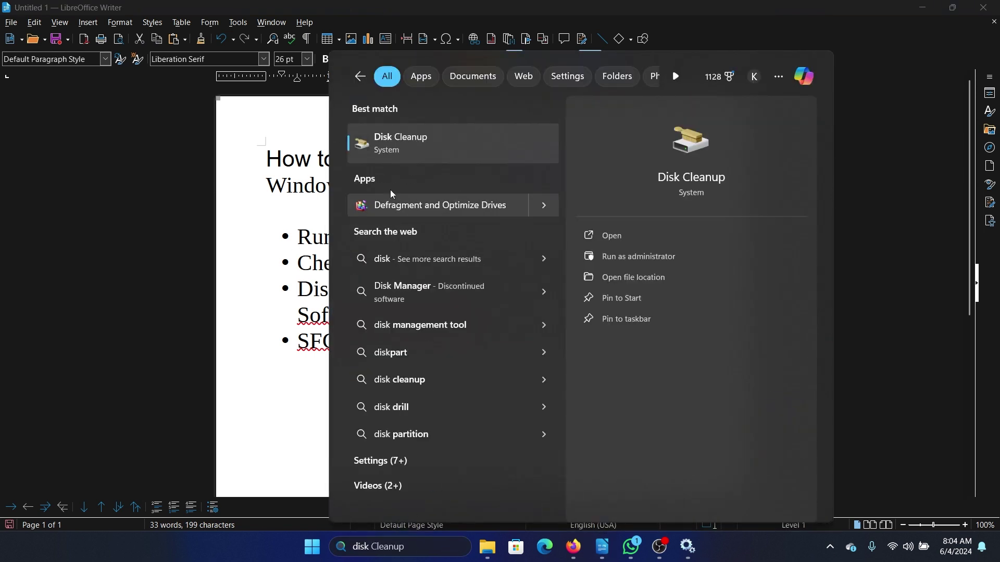
click(414, 144)
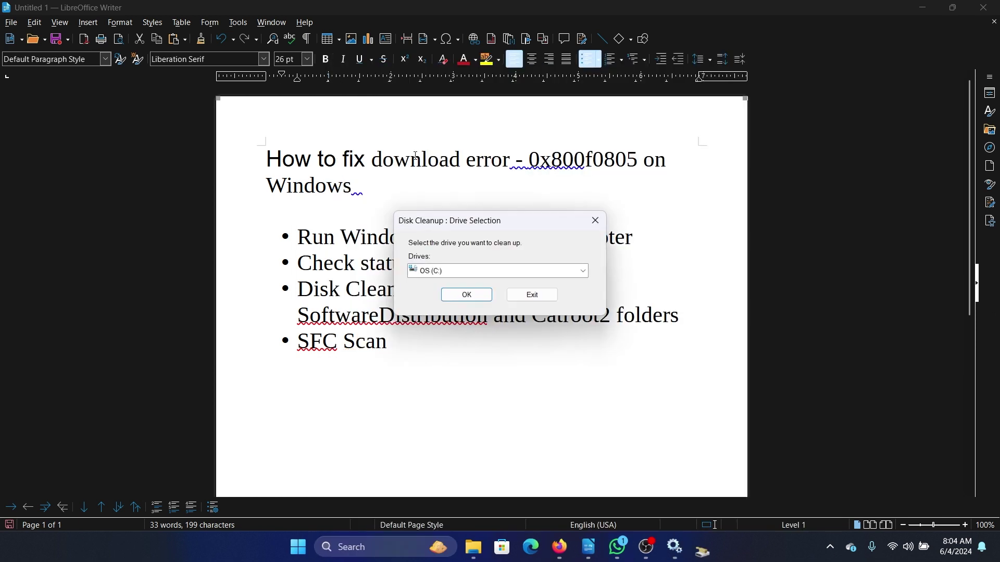
click(466, 295)
click(142, 226)
scroll(144, 250, down, 2)
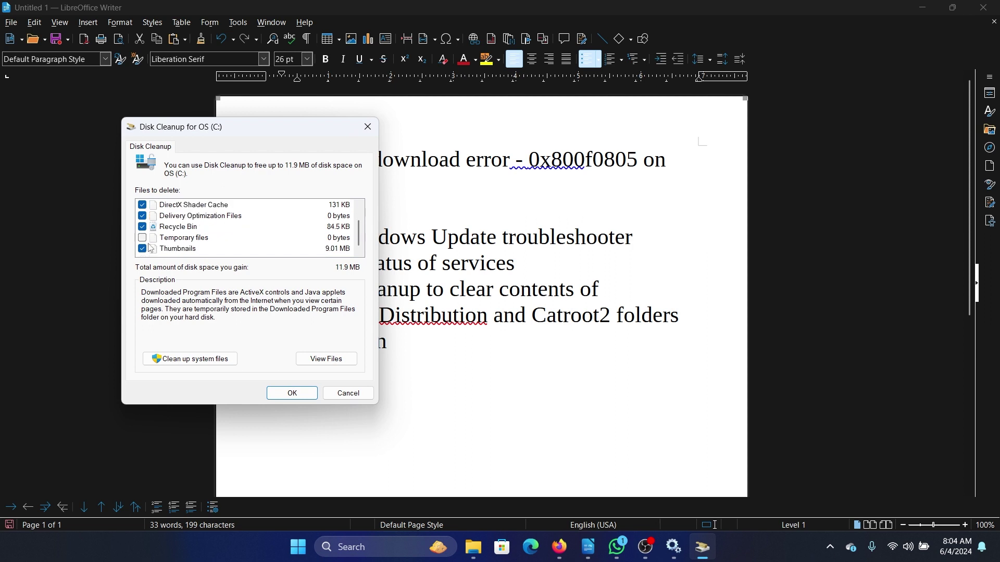
click(142, 238)
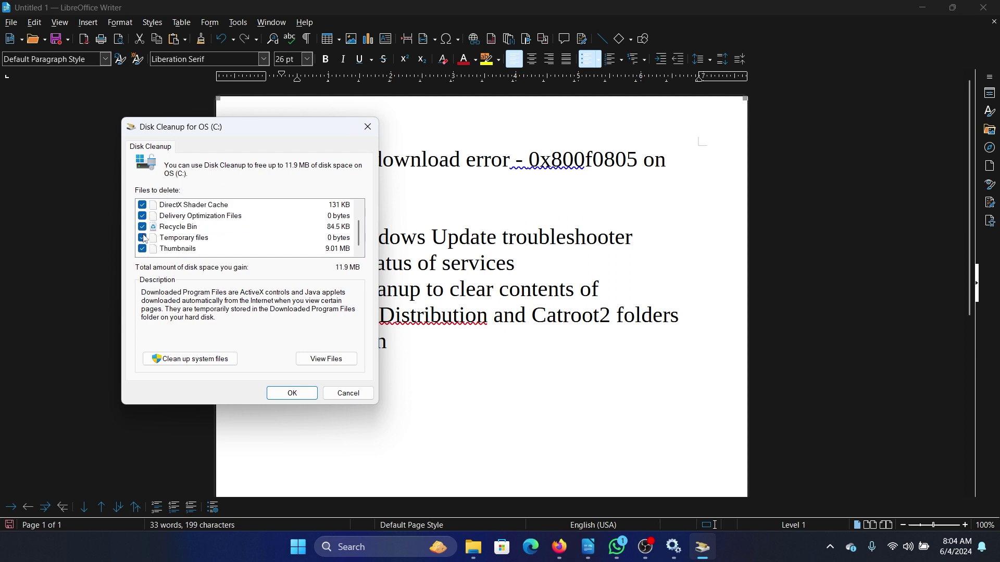
click(292, 393)
click(523, 281)
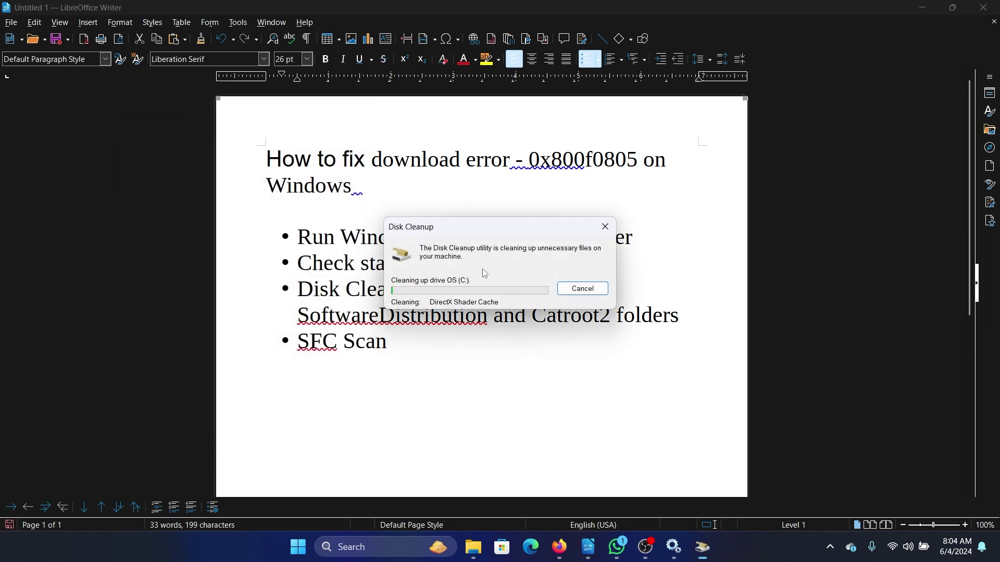
Highlight the SFC Scan step and run 'sfc /scannow' in an administrator Command Prompt.
drag(299, 341, 391, 342)
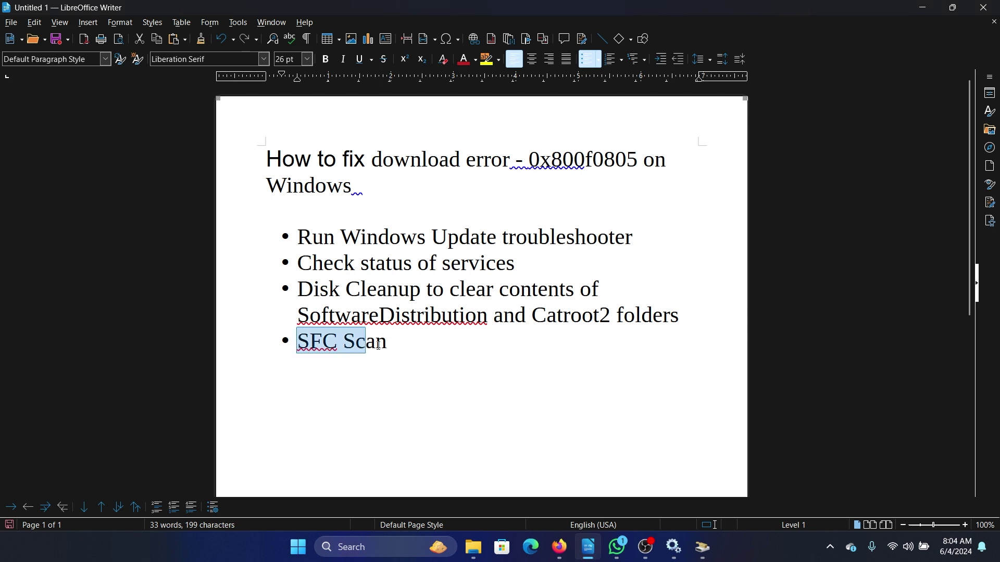
click(406, 367)
click(414, 551)
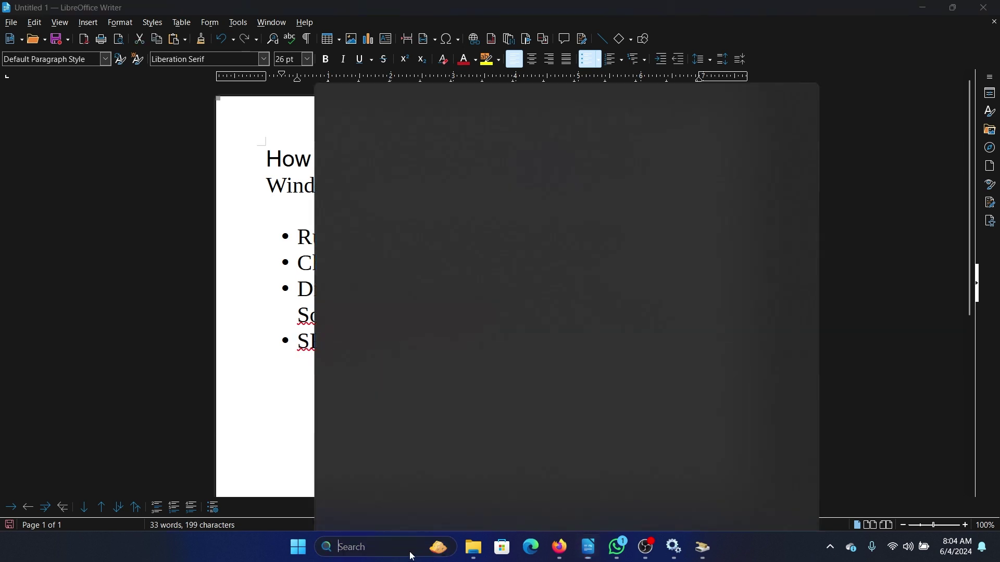
text(comm)
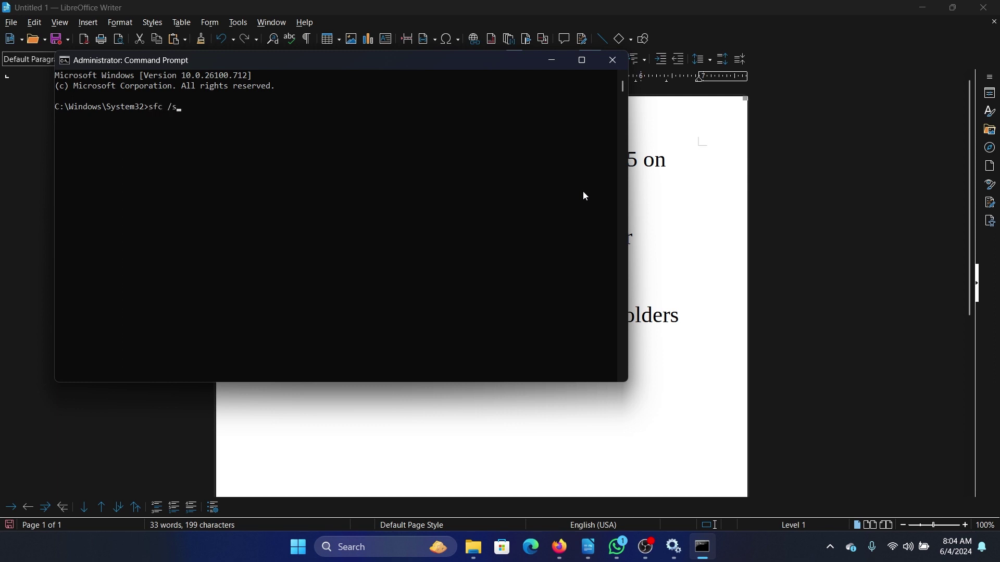
key(Return)
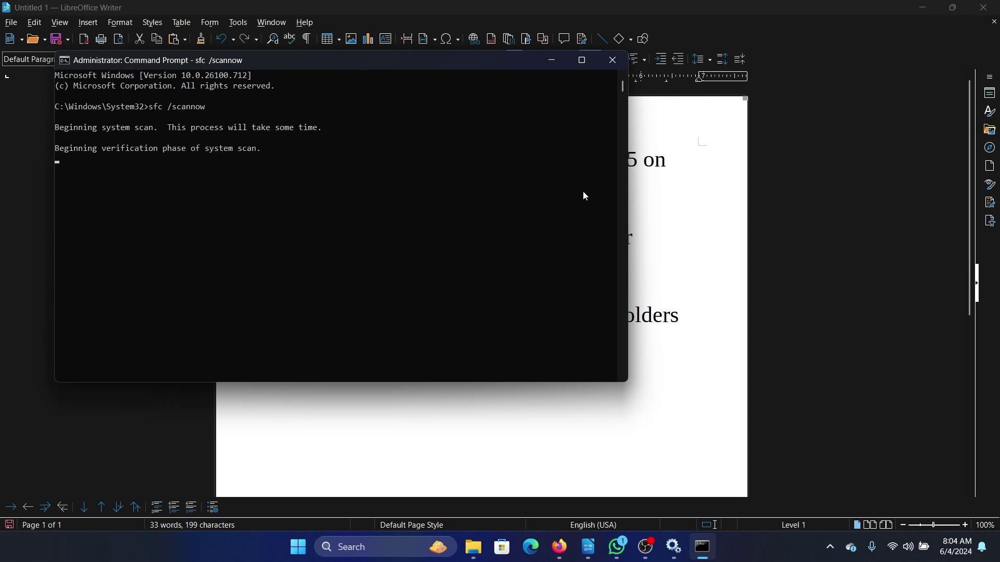
click(832, 276)
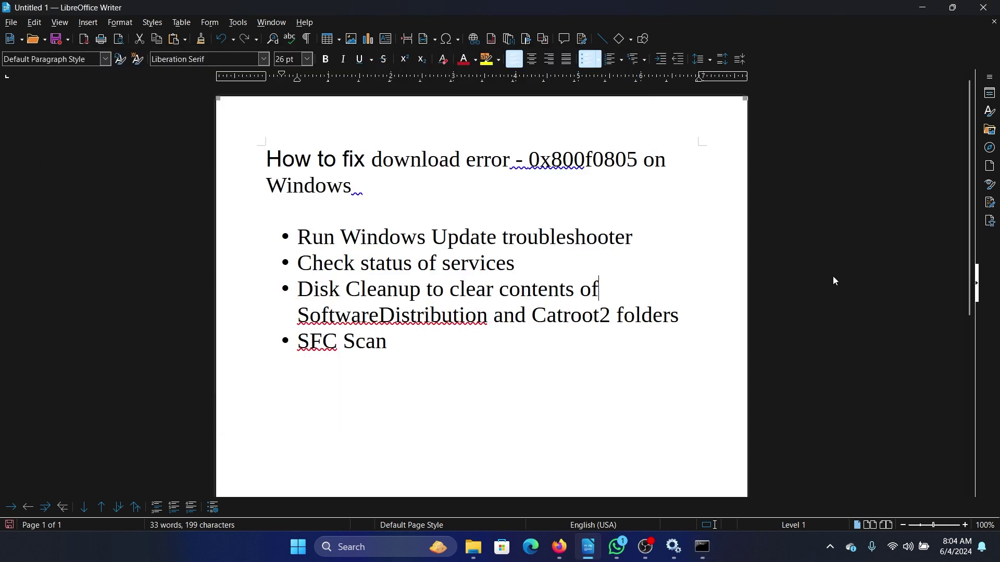